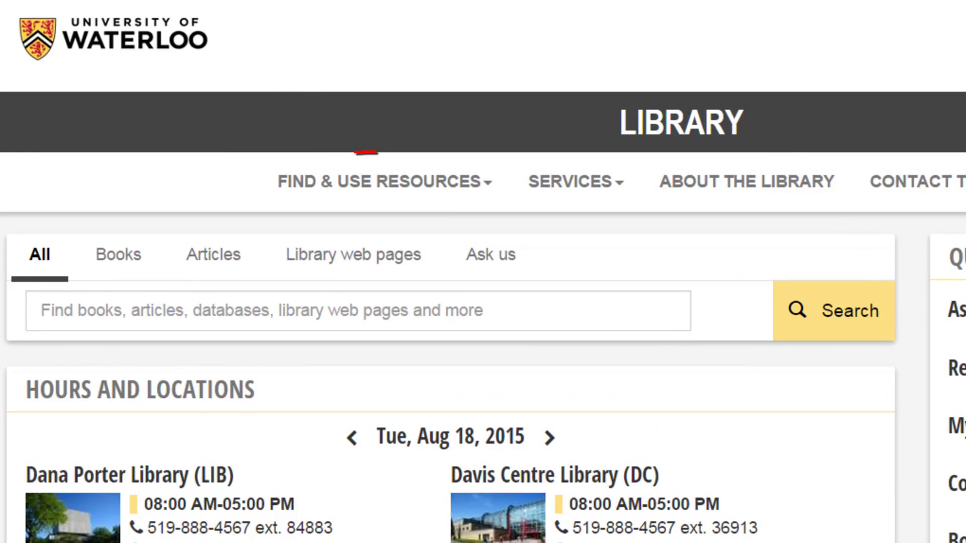
- Go to the Citing sources page through the FIND & USE RESOURCES menu
left_click(473, 195)
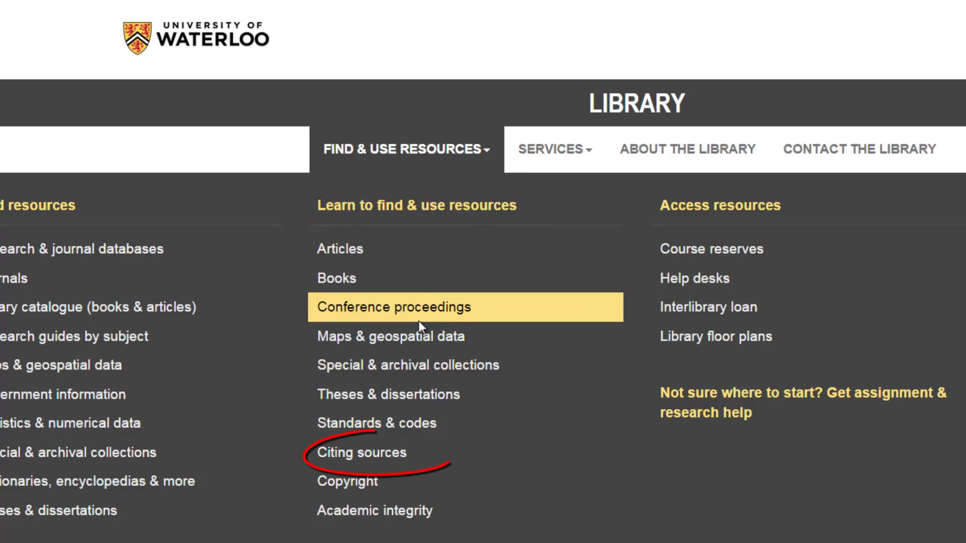
left_click(388, 454)
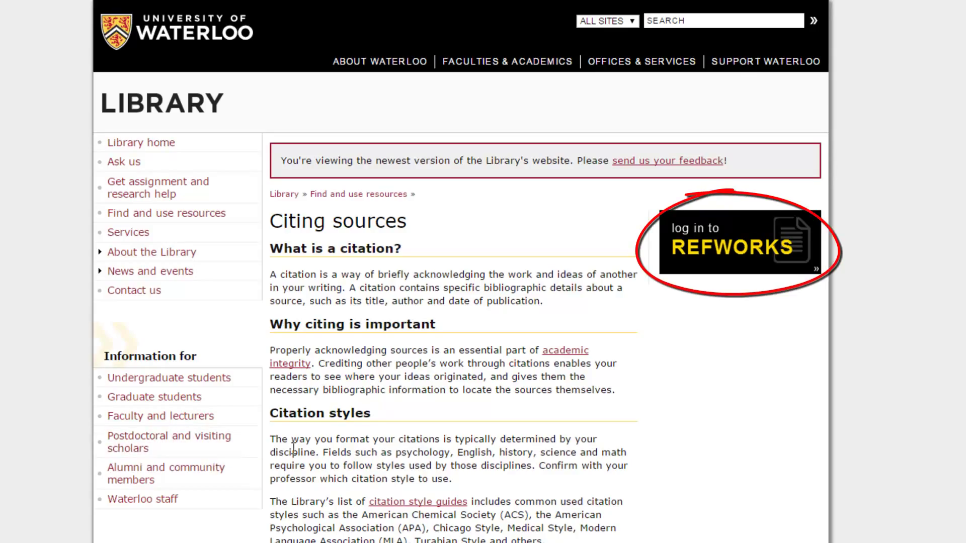
left_click(678, 271)
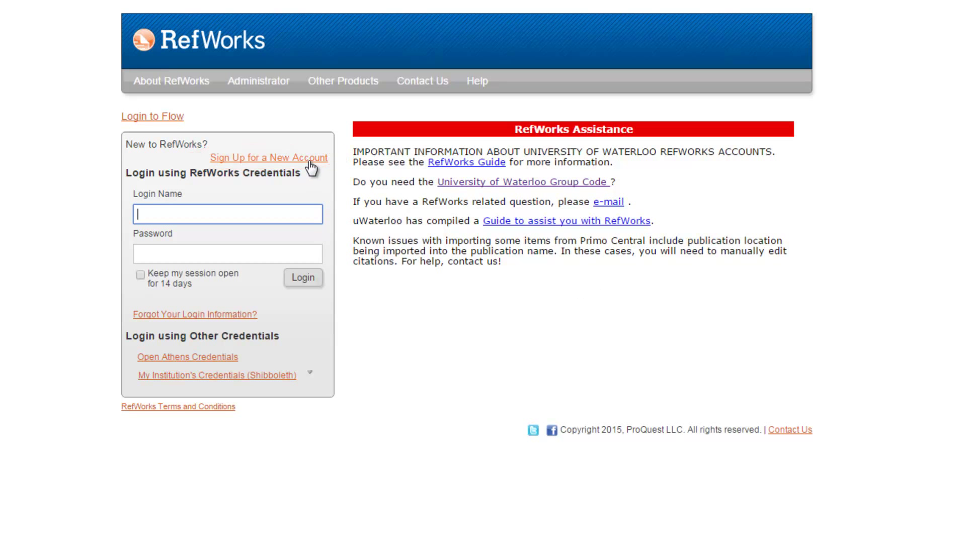
- Begin a new RefWorks sign-up, entering the user's email address and a matching password twice
left_click(308, 160)
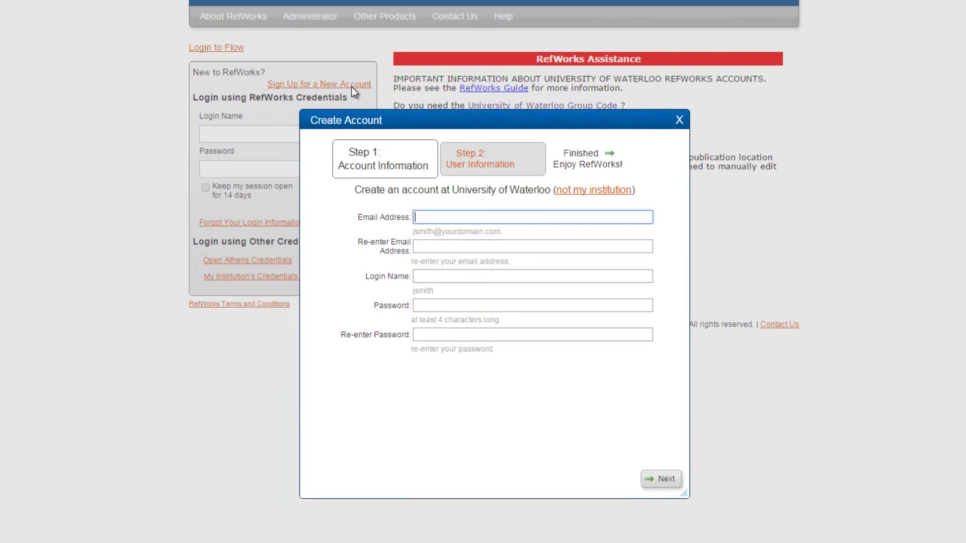
key("Tab")
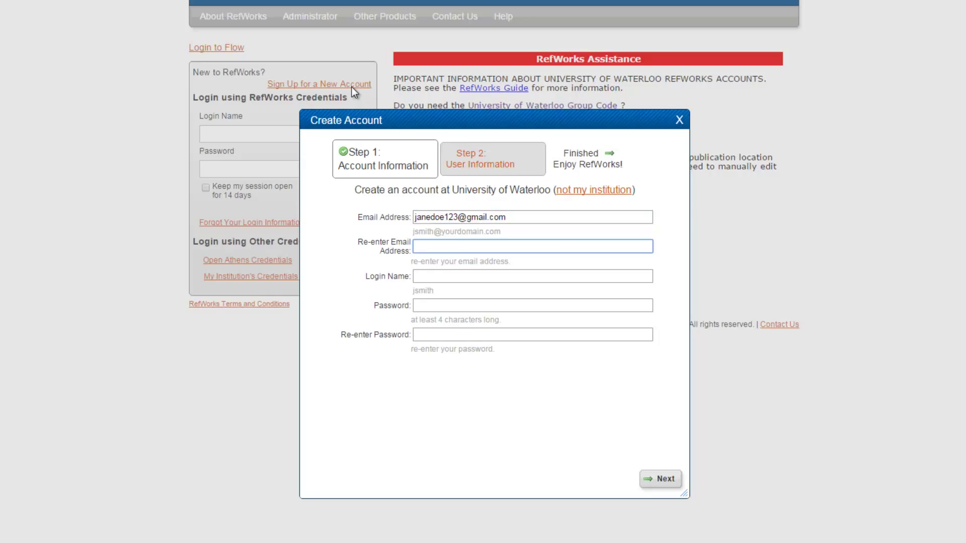
key("Tab")
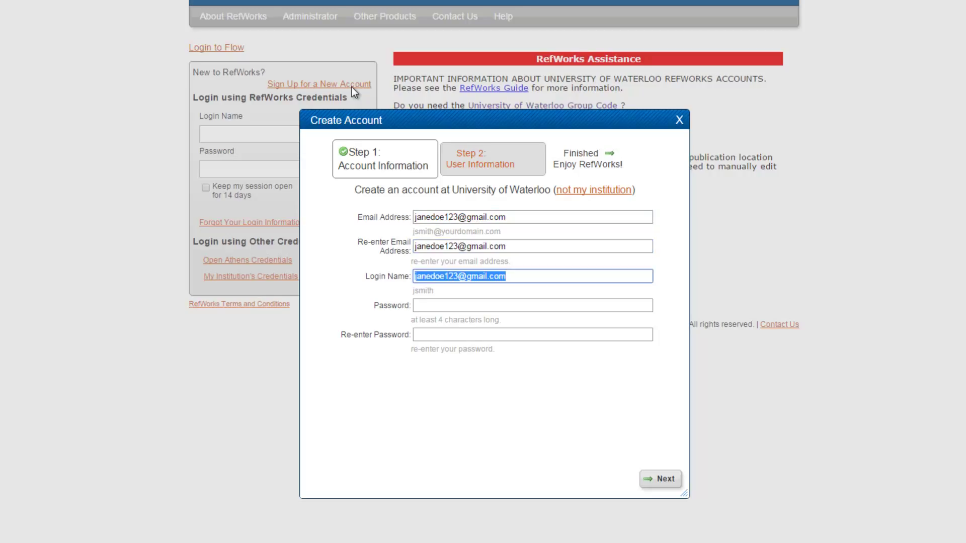
key("Tab")
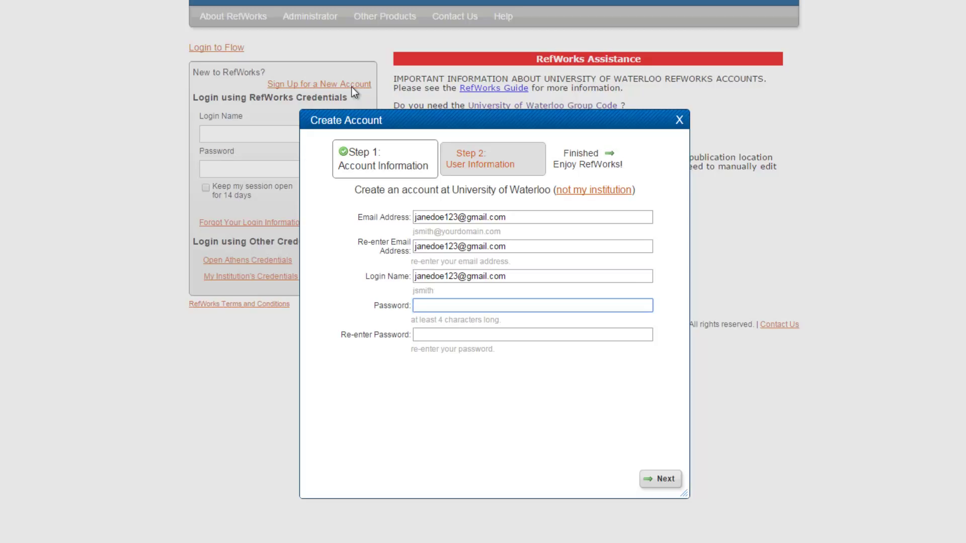
type("••••••••••••")
key("Tab")
type("••••••")
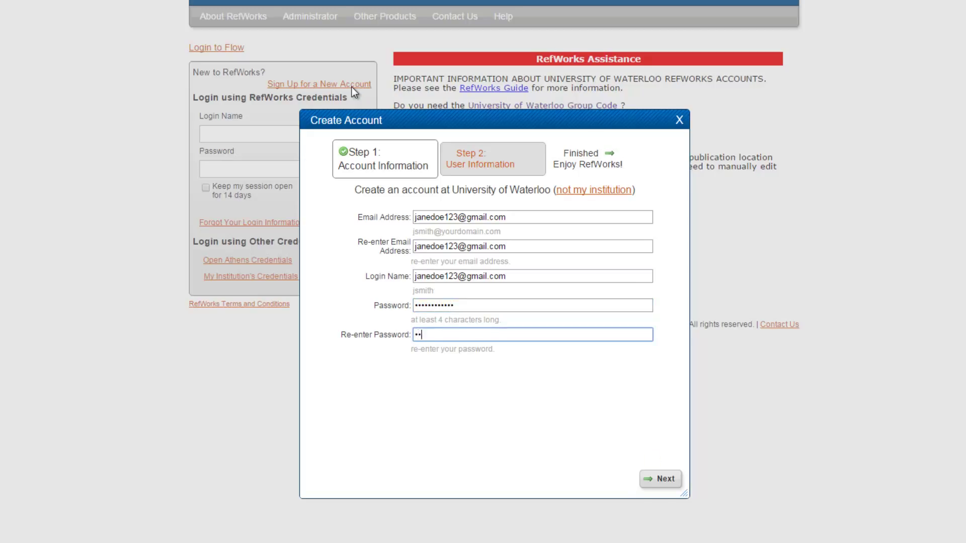
type("••••••")
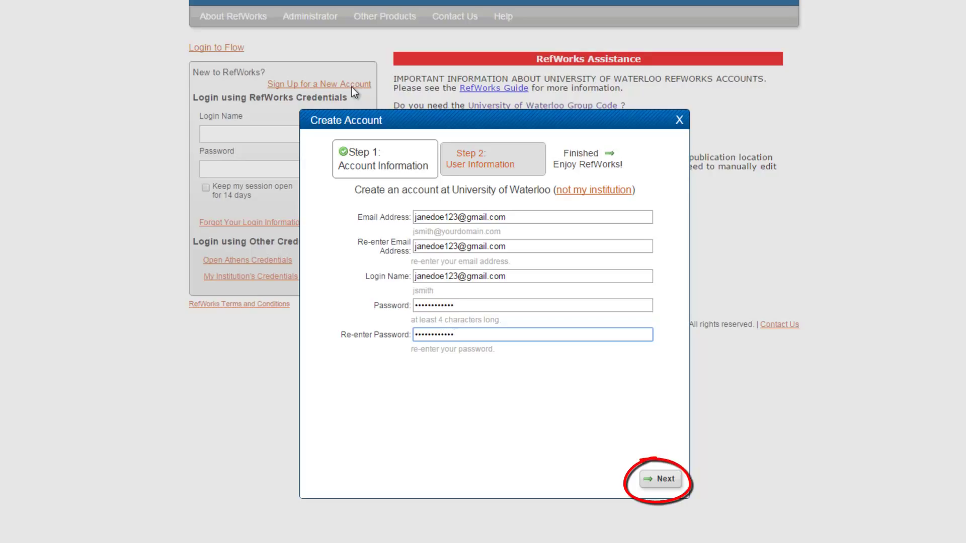
- Enter the user's full name, choose Applied Health Science and Undergraduate Student, and create the account
left_click(671, 481)
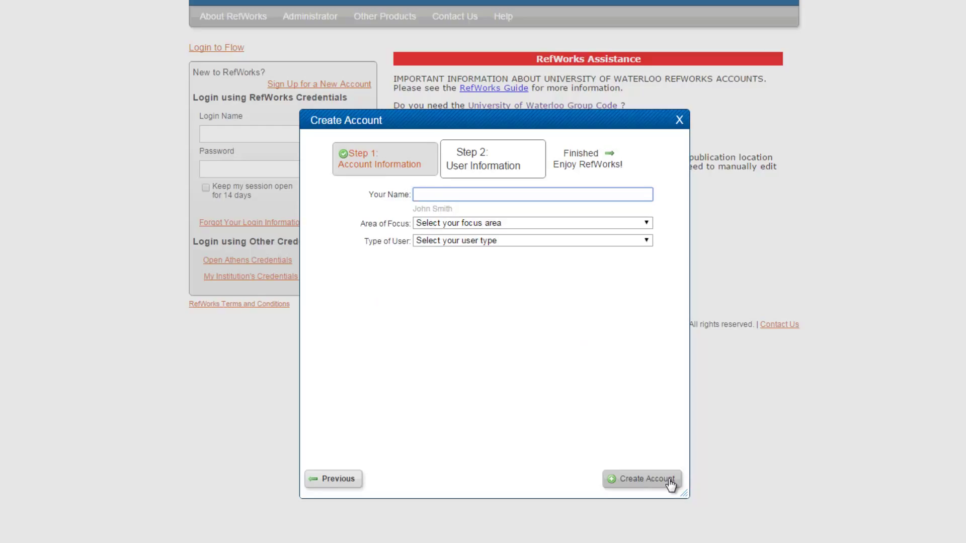
type("Jane Smith")
key("Tab")
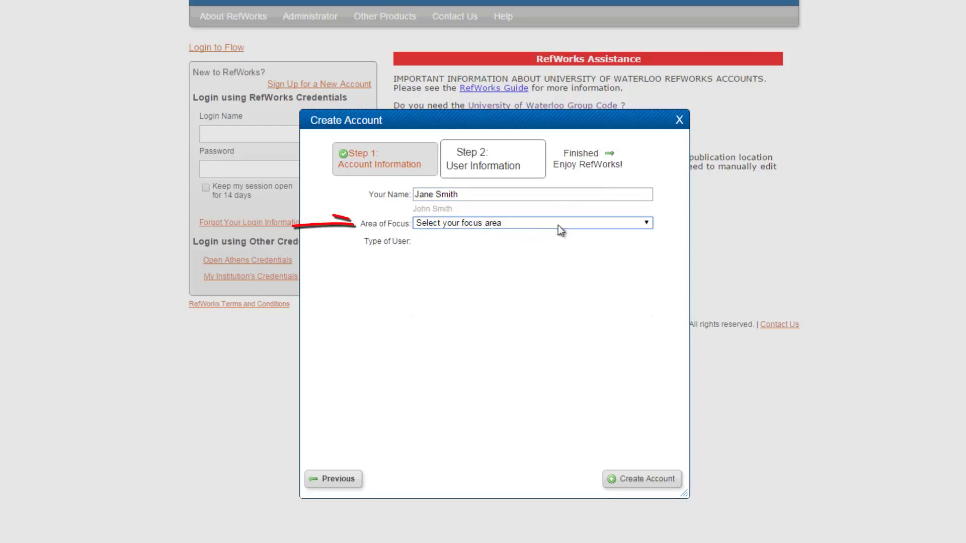
left_click(557, 225)
left_click(485, 246)
left_click(483, 241)
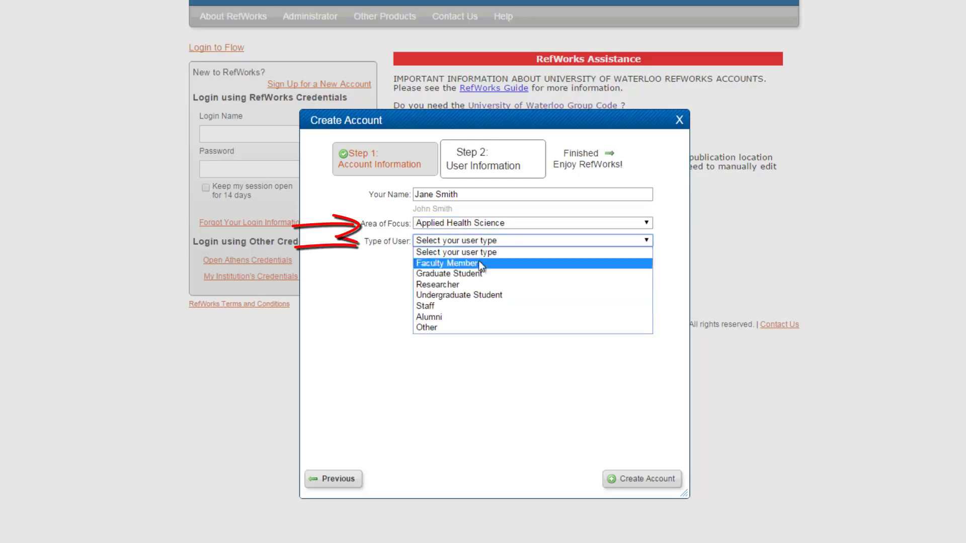
left_click(463, 295)
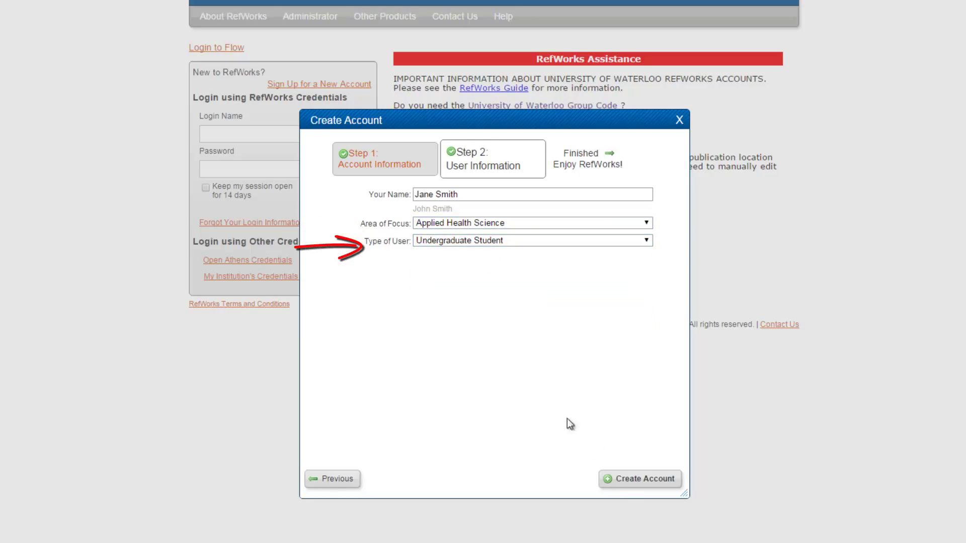
left_click(621, 481)
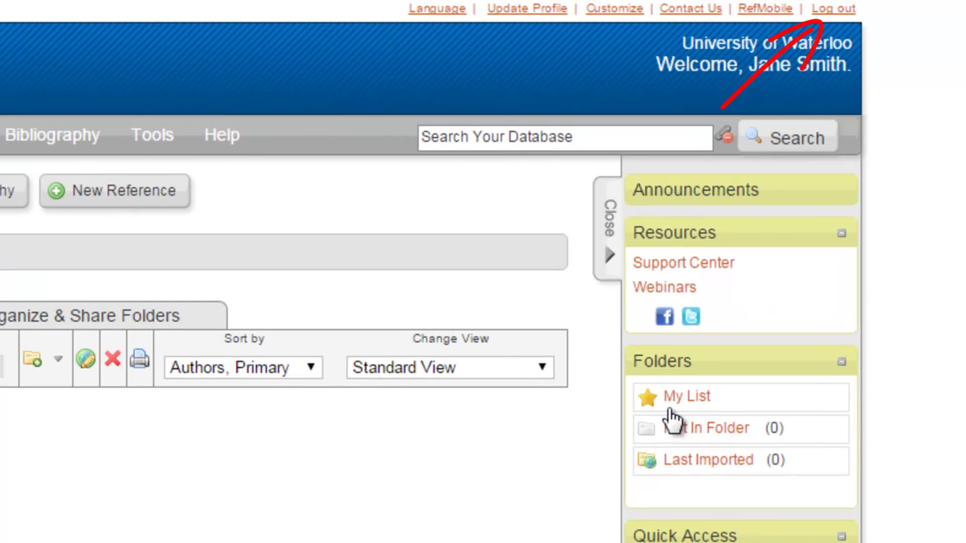
- Log out of the new RefWorks account
left_click(840, 15)
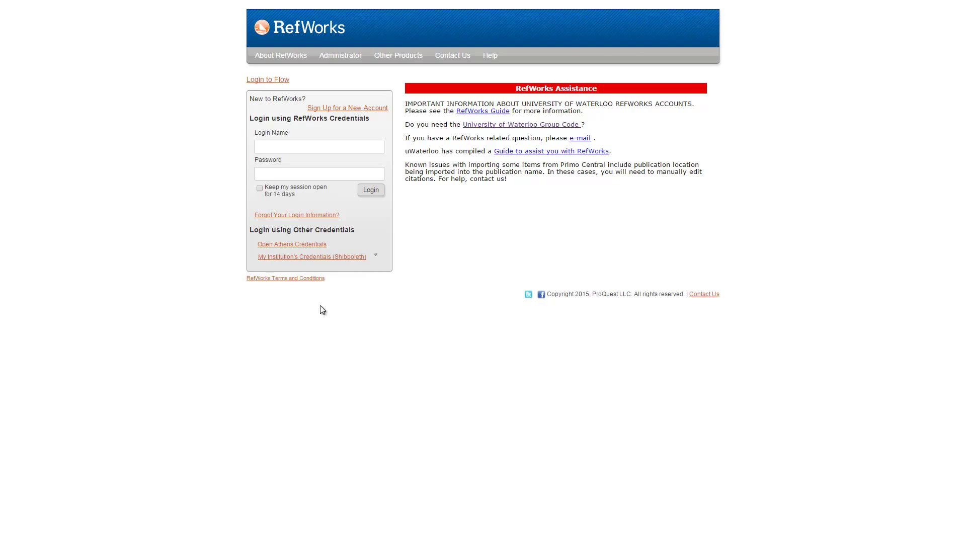
- Log back in using the new account's login name and password
left_click(309, 147)
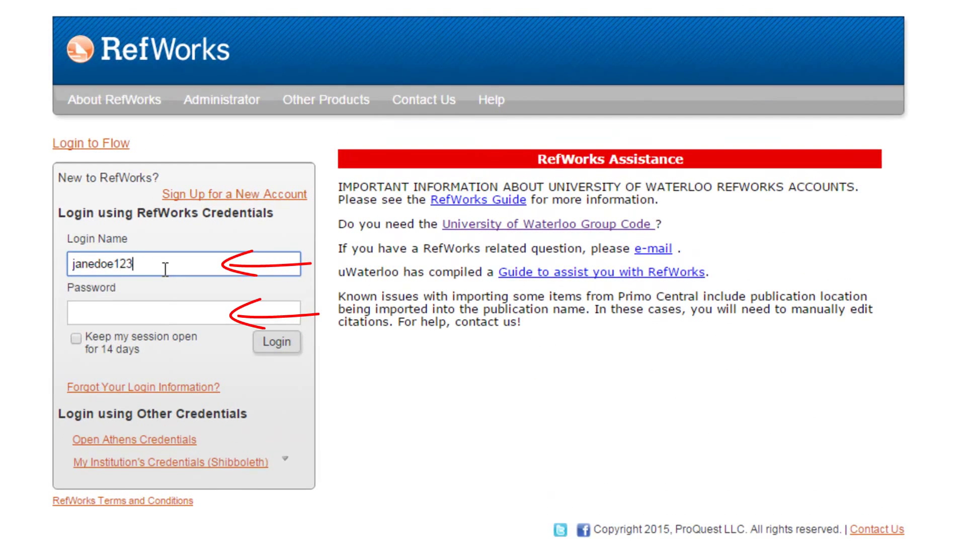
key("Tab")
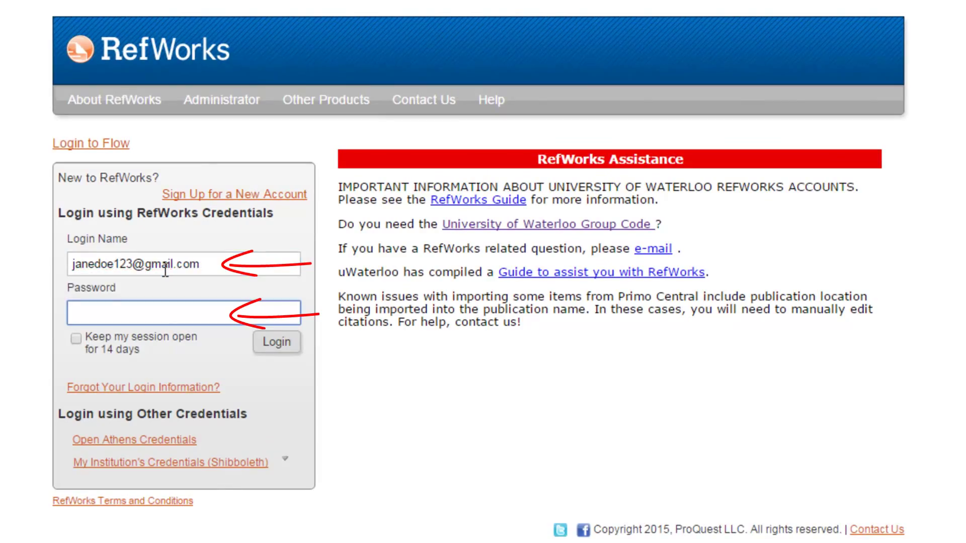
type("•••••••••••")
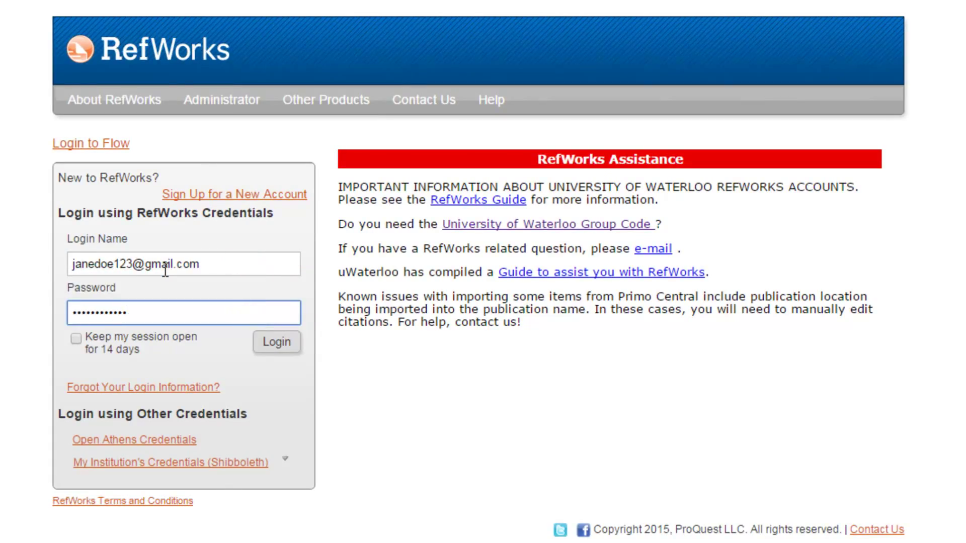
type("•")
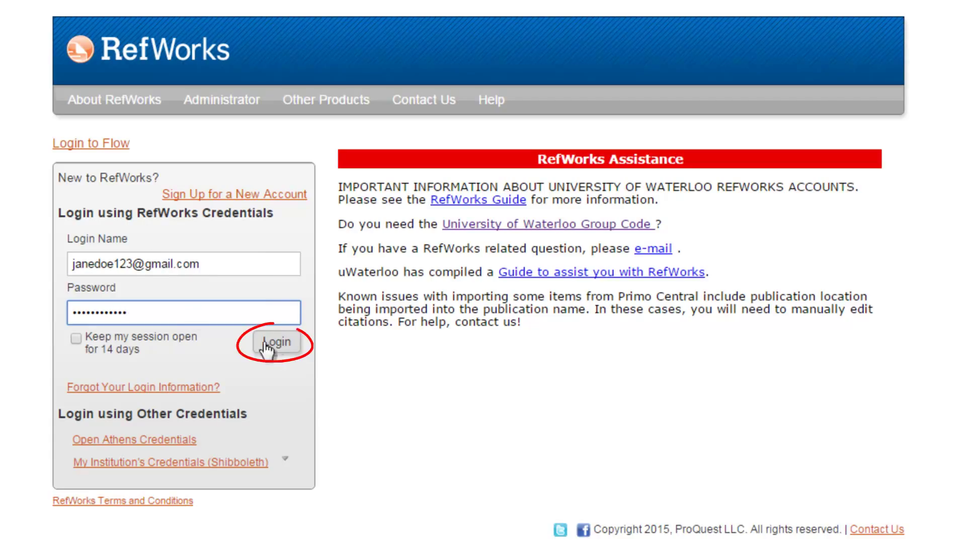
left_click(280, 346)
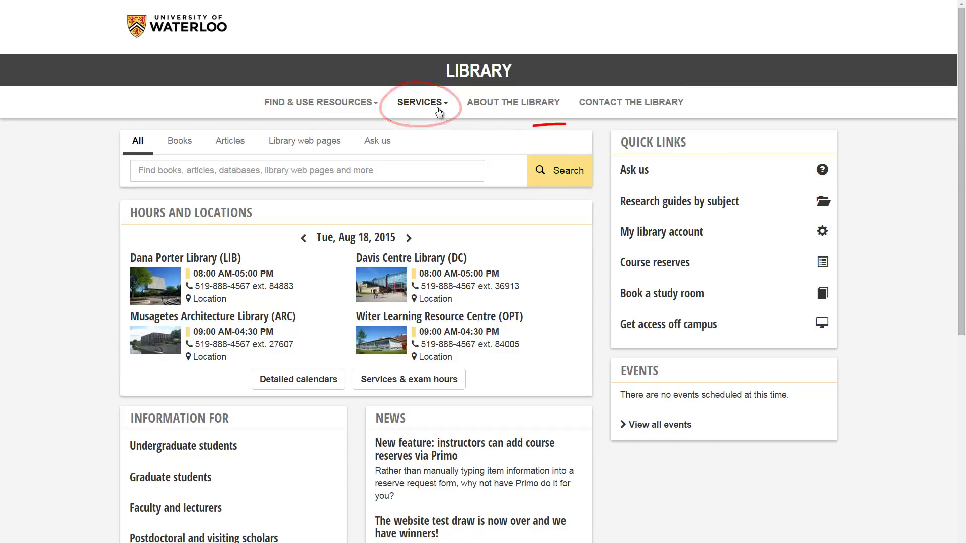
left_click(438, 111)
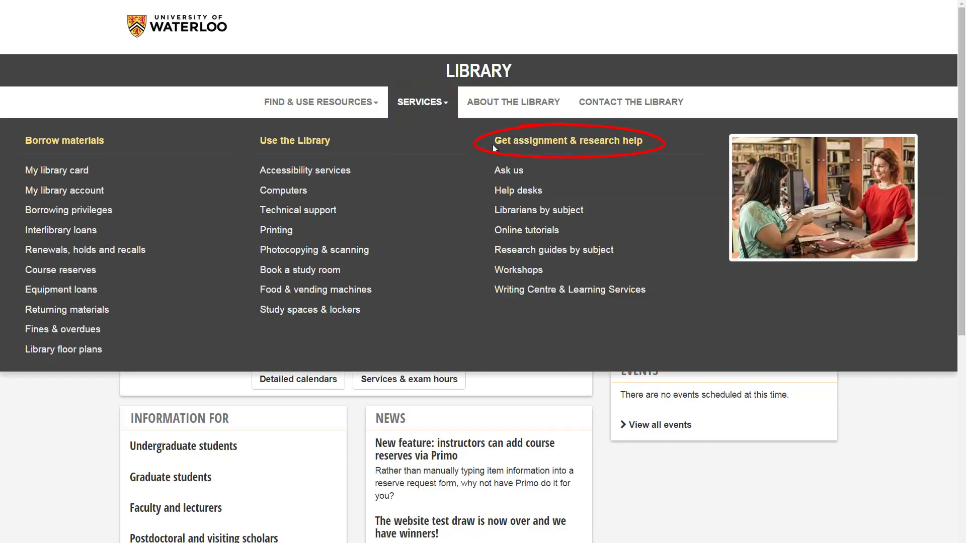
left_click(519, 271)
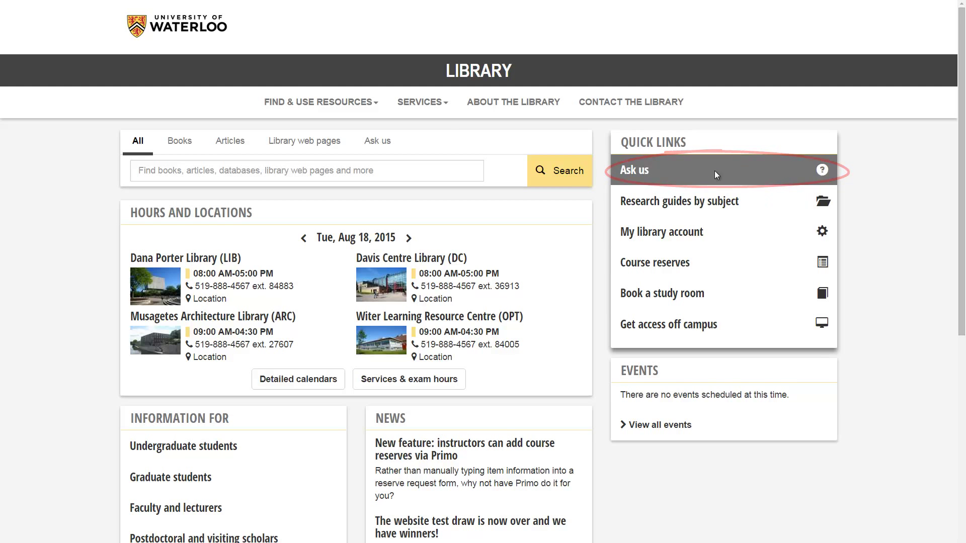
- Open the library's Ask us help page from QUICK LINKS
left_click(721, 174)
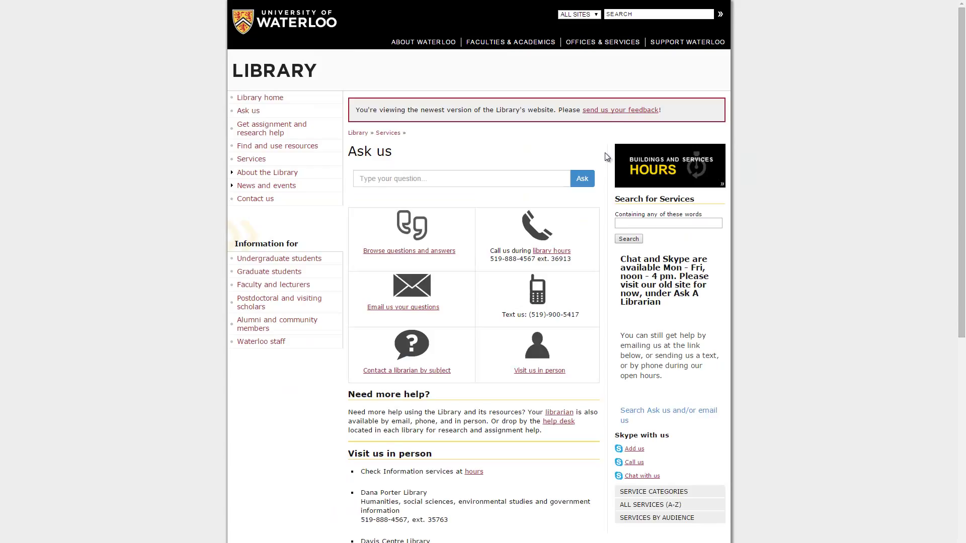